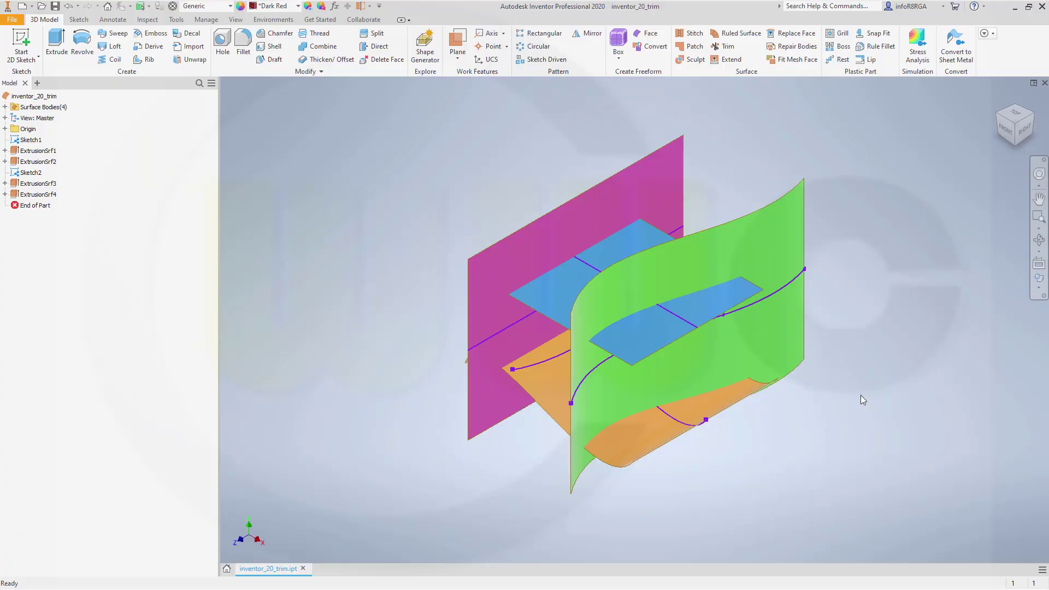
- Orbit and zoom the model to inspect the intersecting extruded surfaces
middle_click_drag(835, 401, 881, 382, "shift")
scroll(690, 175, "down", 3)
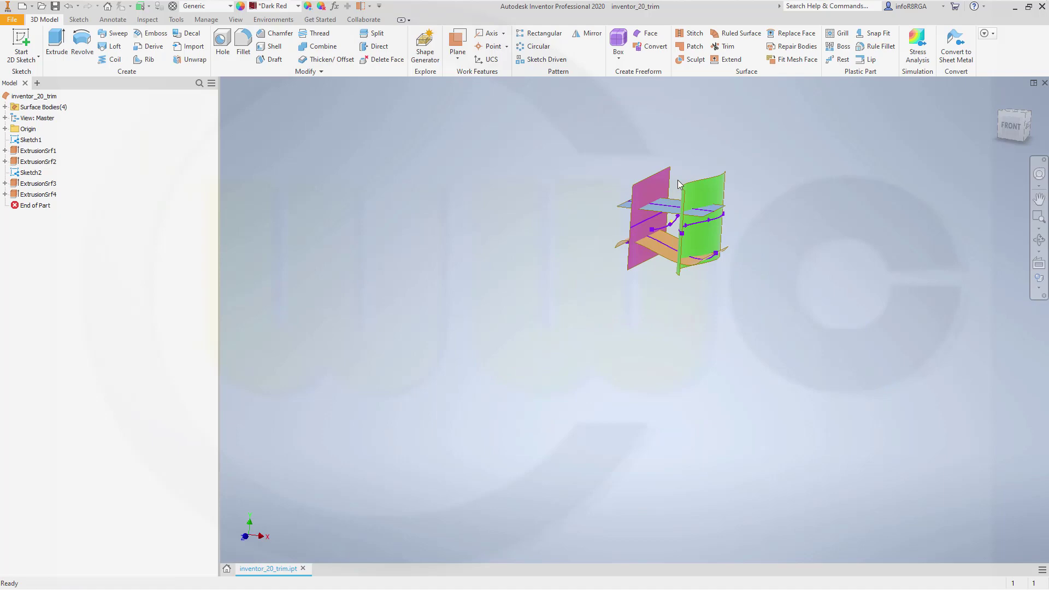
scroll(677, 179, "up", 6)
scroll(677, 179, "down", 4)
middle_click_drag(614, 213, 482, 238, "shift")
scroll(628, 165, "down", 3)
scroll(628, 165, "up", 4)
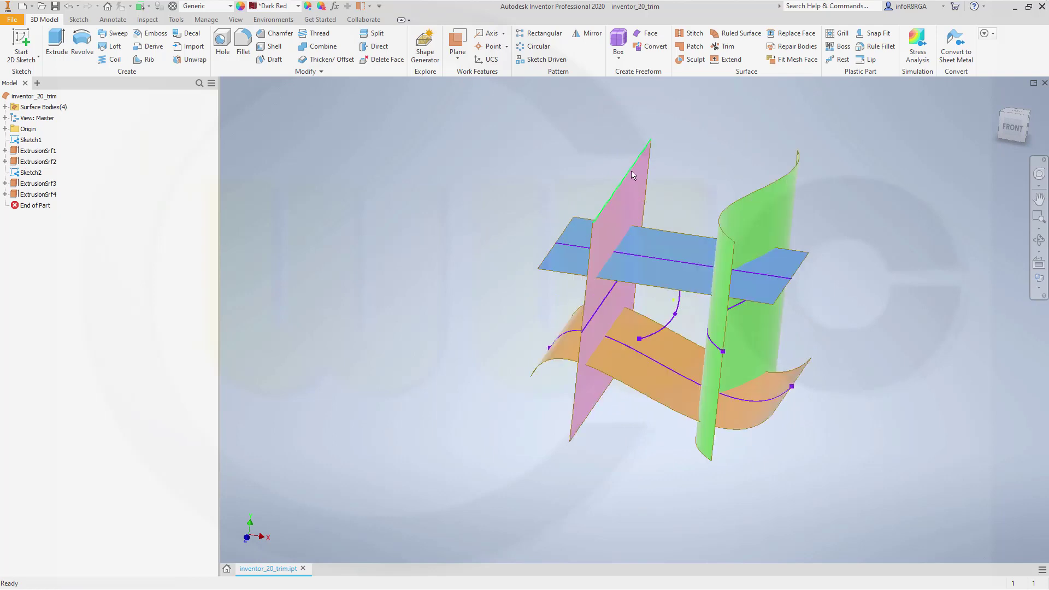
- Set up a surface trim with the green surface as cutter and the blue surface to remove, toggling Invert Selection
left_click(729, 47)
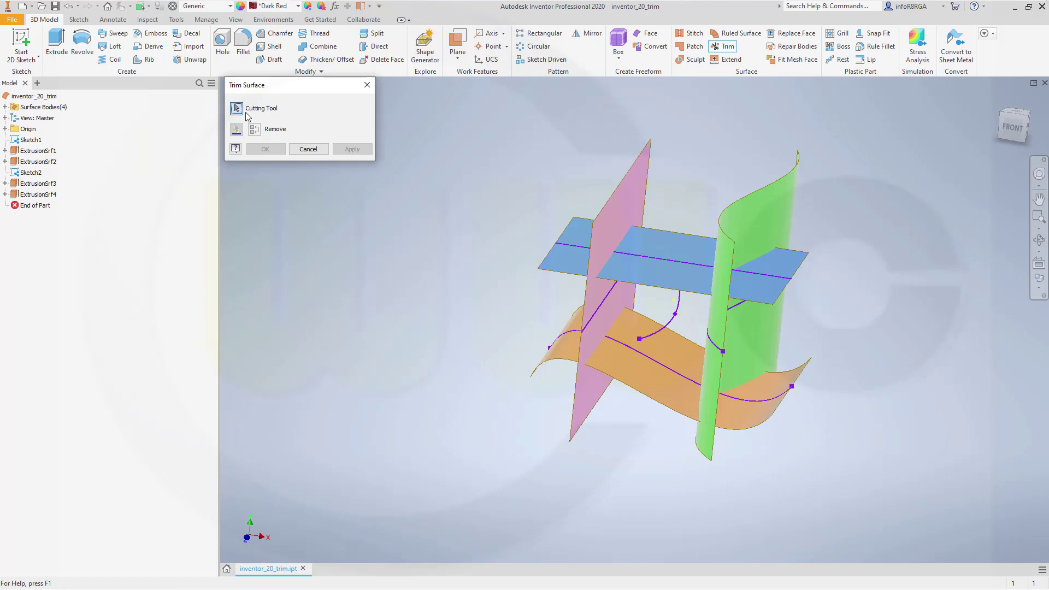
mouse_move(503, 217)
middle_mouse_down()
mouse_move(541, 206)
mouse_move(484, 222)
middle_mouse_up()
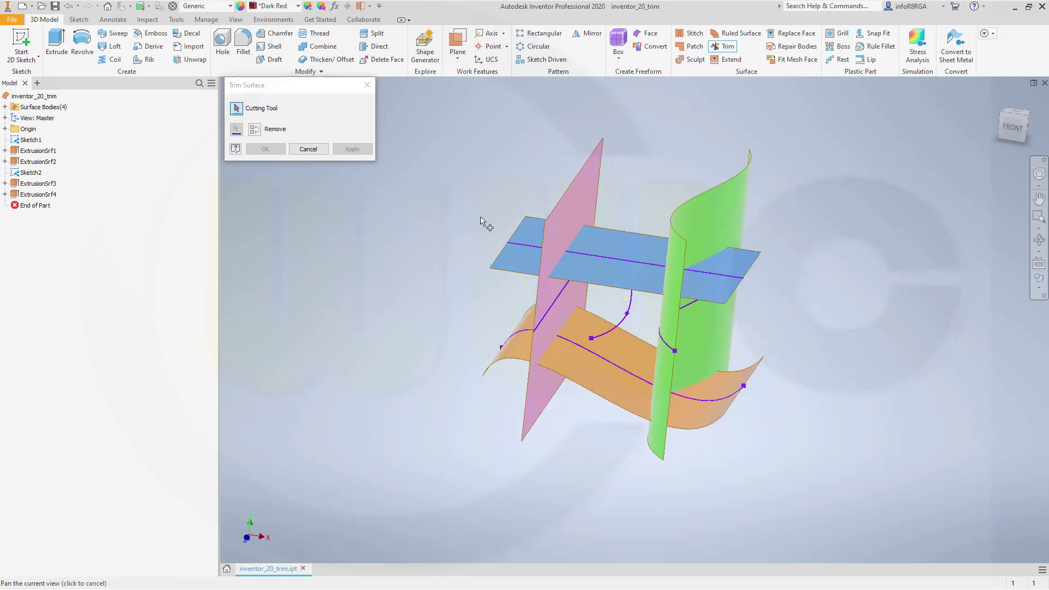
left_click(697, 348)
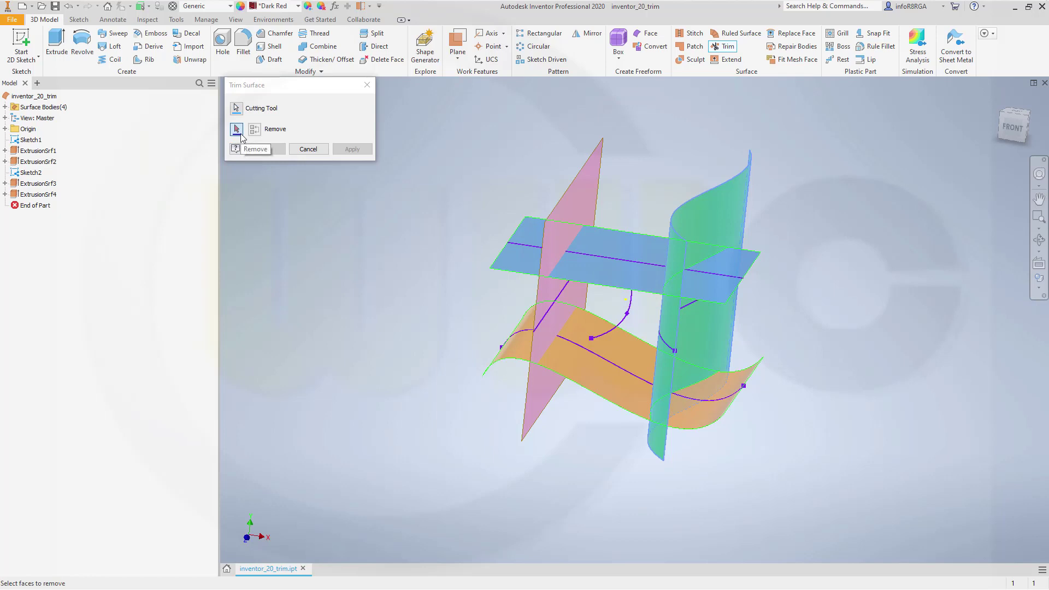
left_click(622, 265)
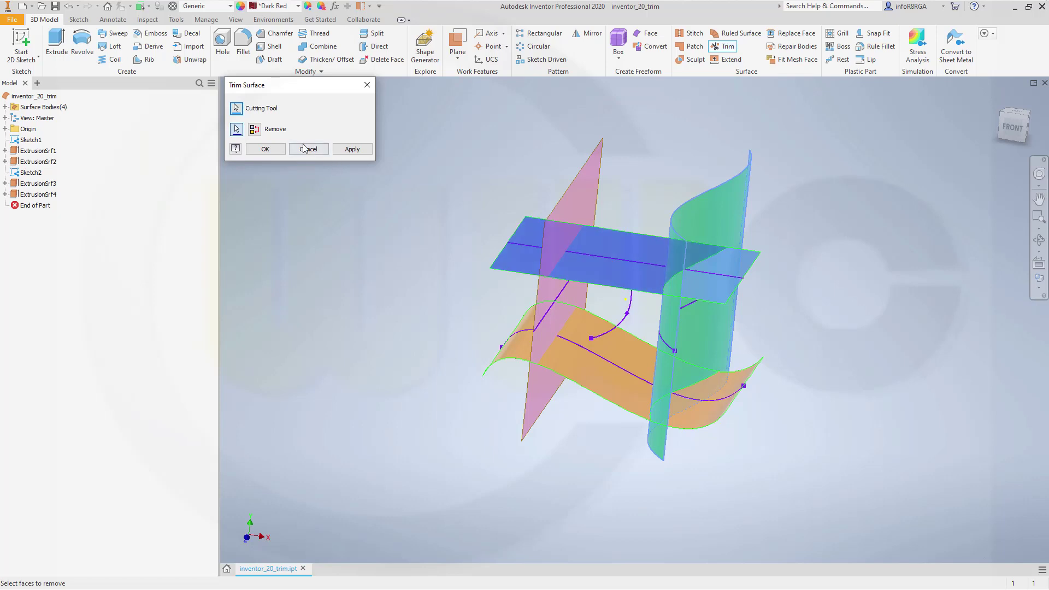
left_click(255, 134)
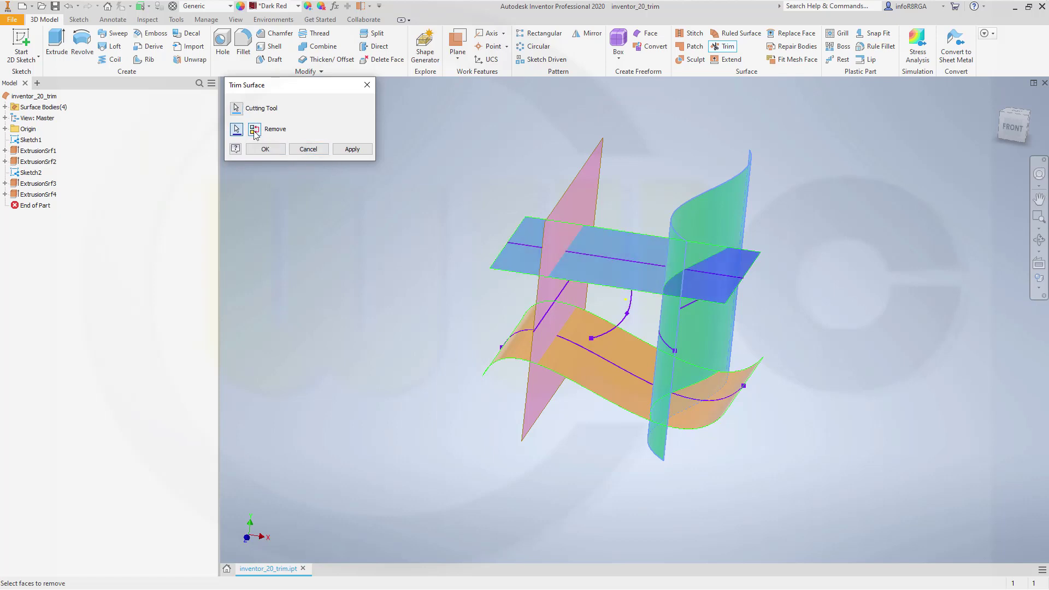
left_click(255, 134)
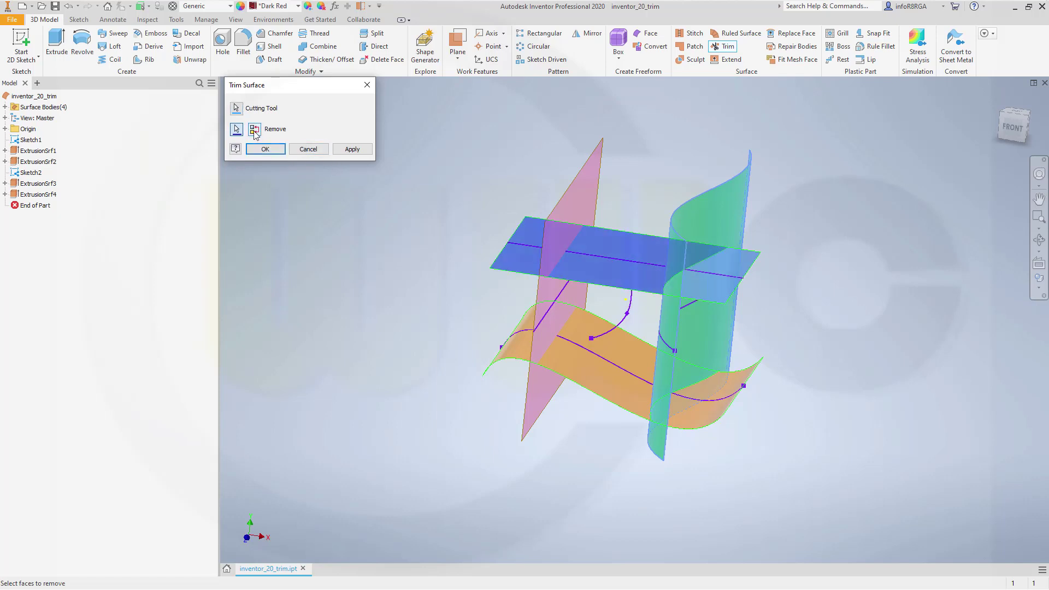
left_click(255, 134)
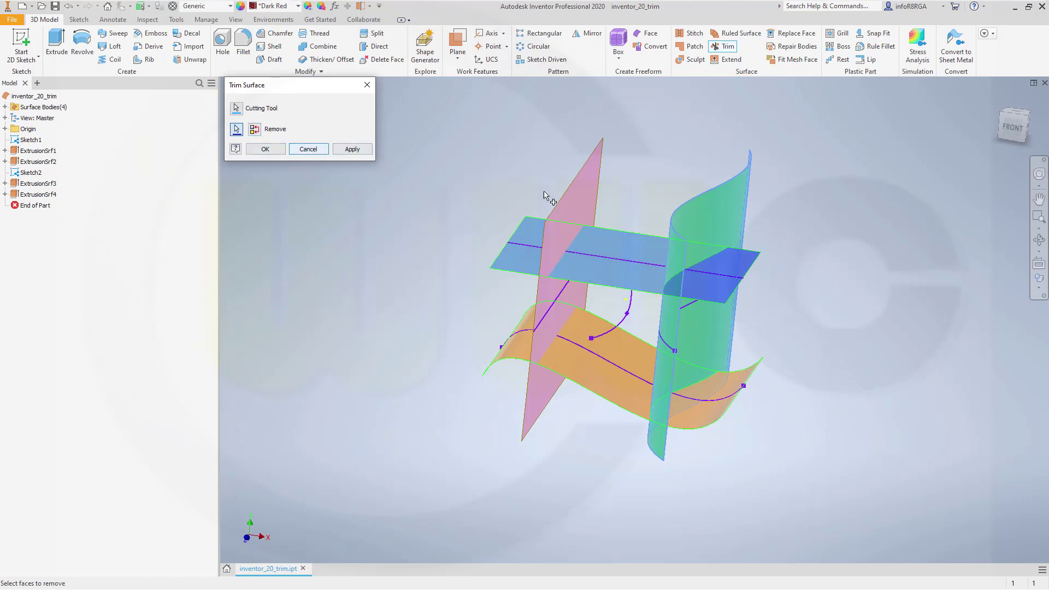
middle_click_drag(527, 164, 492, 175, "shift")
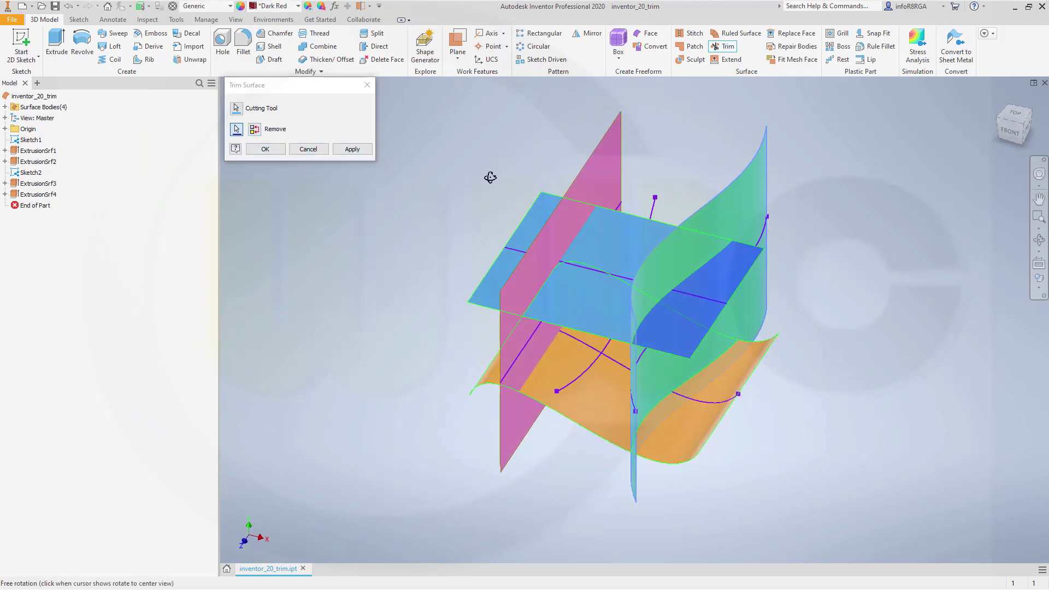
- Cancel the trim, retry with the blue surface as cutting tool, then cancel again
left_click(308, 149)
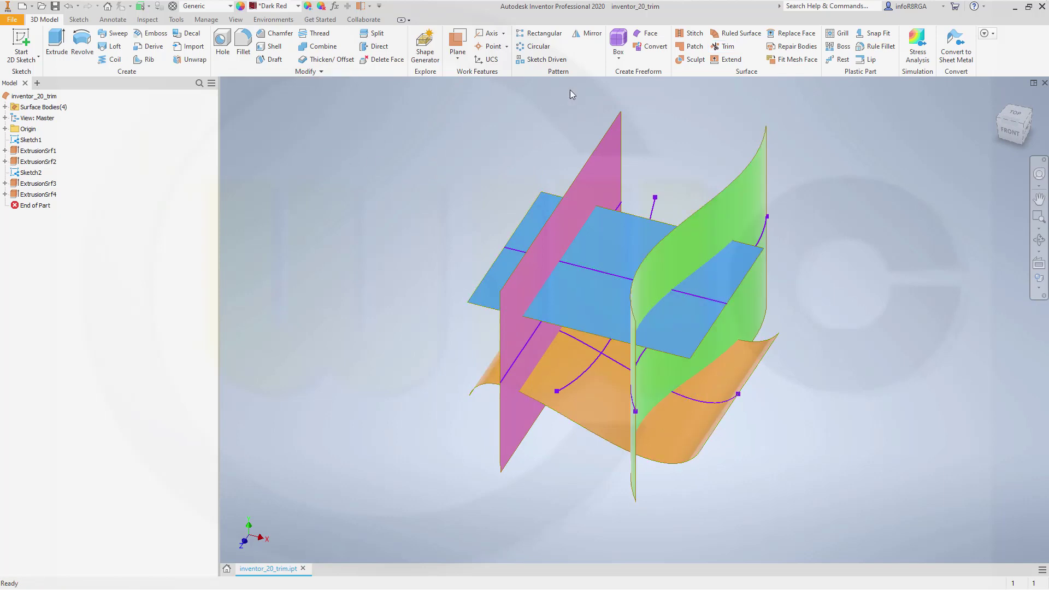
left_click(724, 46)
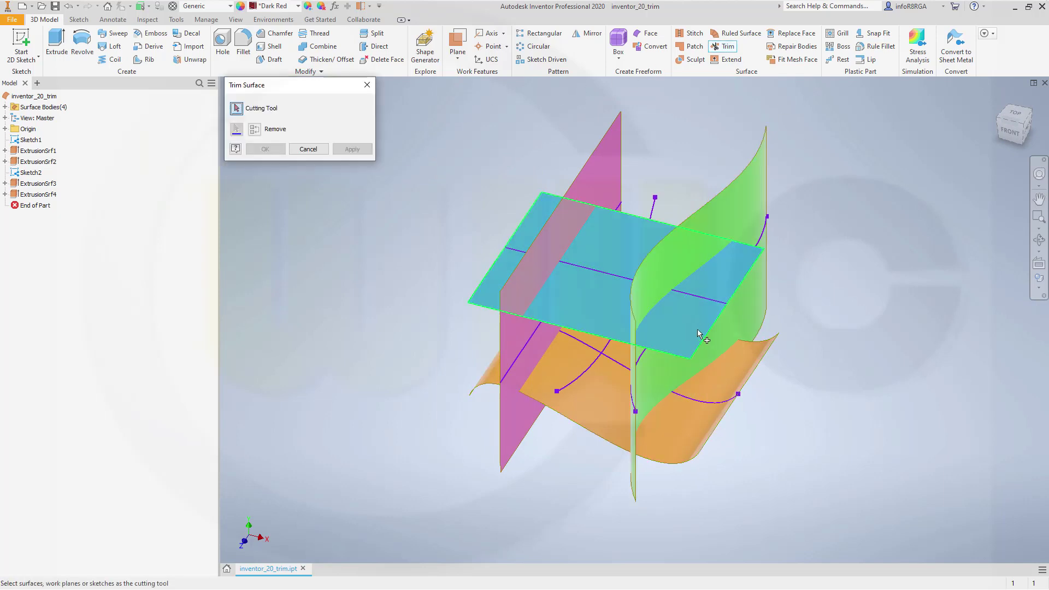
left_click(696, 328)
middle_click_drag(891, 407, 822, 331, "shift")
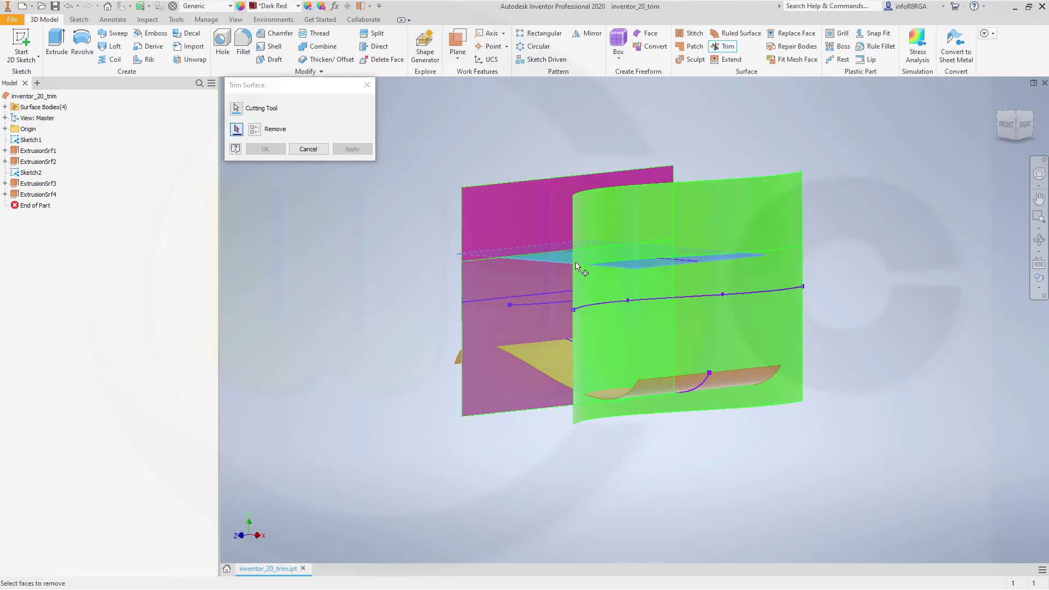
middle_click_drag(449, 292, 620, 302, "shift")
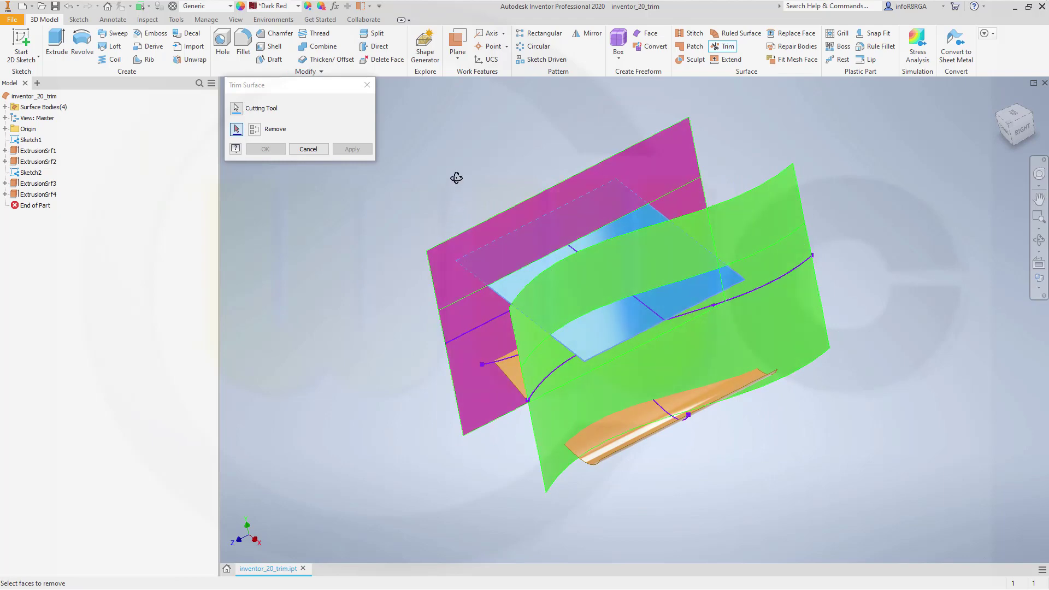
middle_click_drag(456, 175, 428, 166, "shift")
left_click(303, 149)
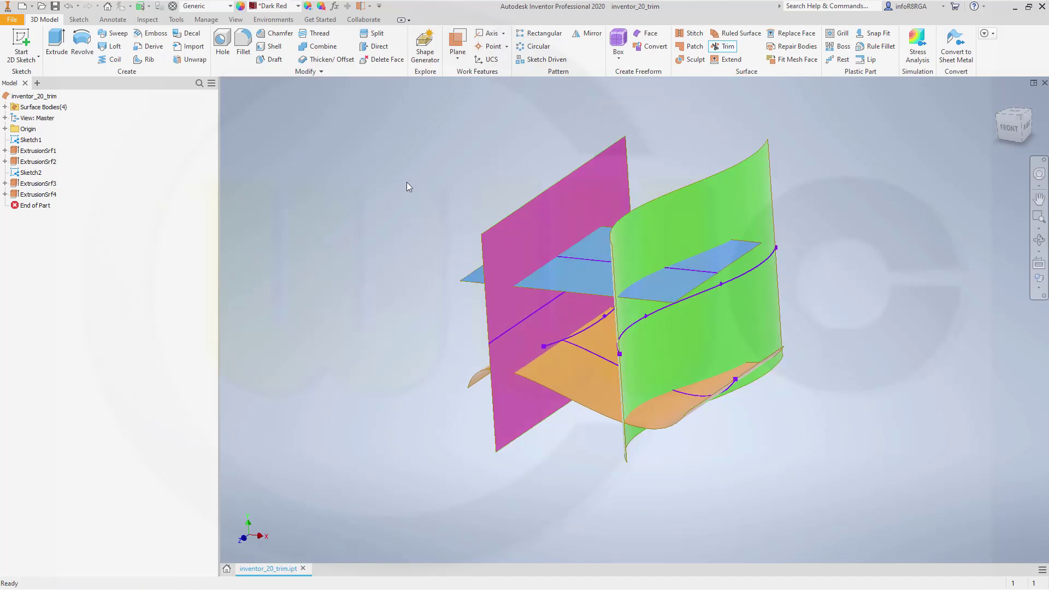
- Toggle the visibility of the 3D Sketch1 lines
right_click_drag(471, 182, 408, 120)
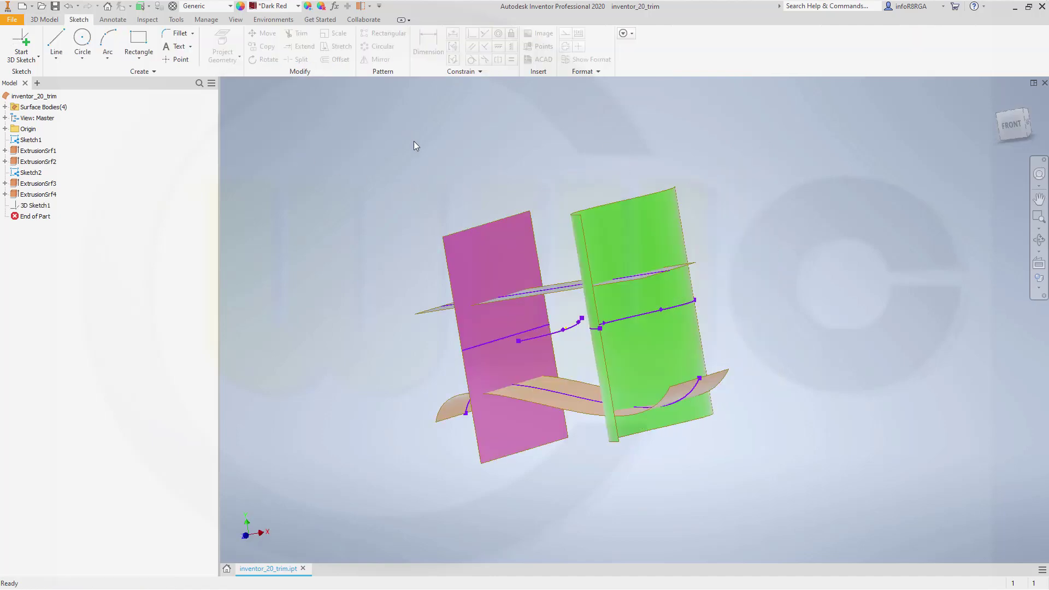
mouse_move(414, 141)
middle_mouse_down("shift")
mouse_move(502, 220)
mouse_move(501, 175)
mouse_move(487, 201)
mouse_move(463, 176)
mouse_move(446, 218)
mouse_move(445, 185)
middle_mouse_up("shift")
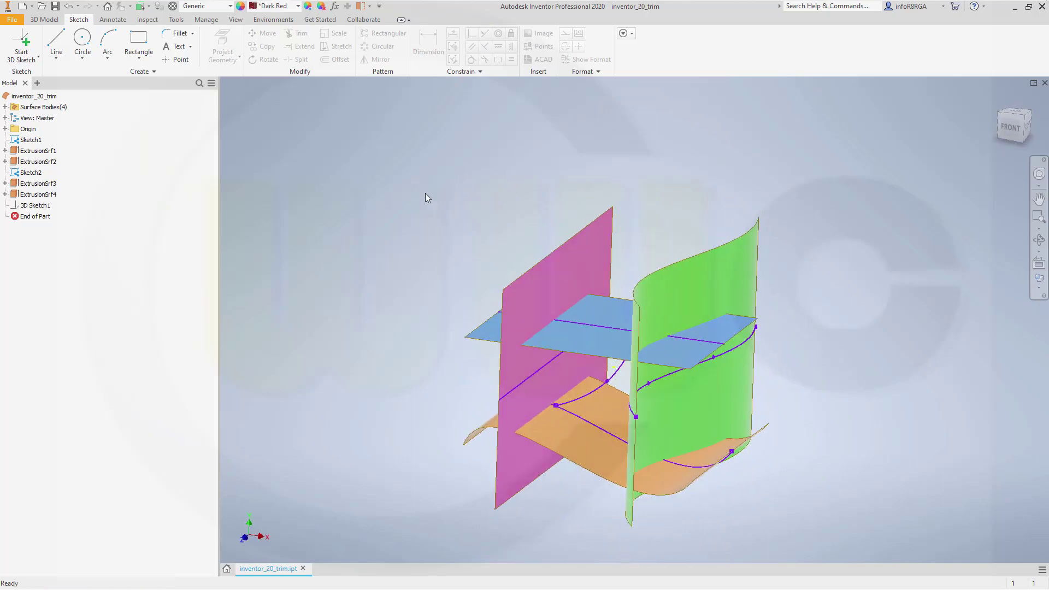
right_click(42, 209)
left_click(62, 299)
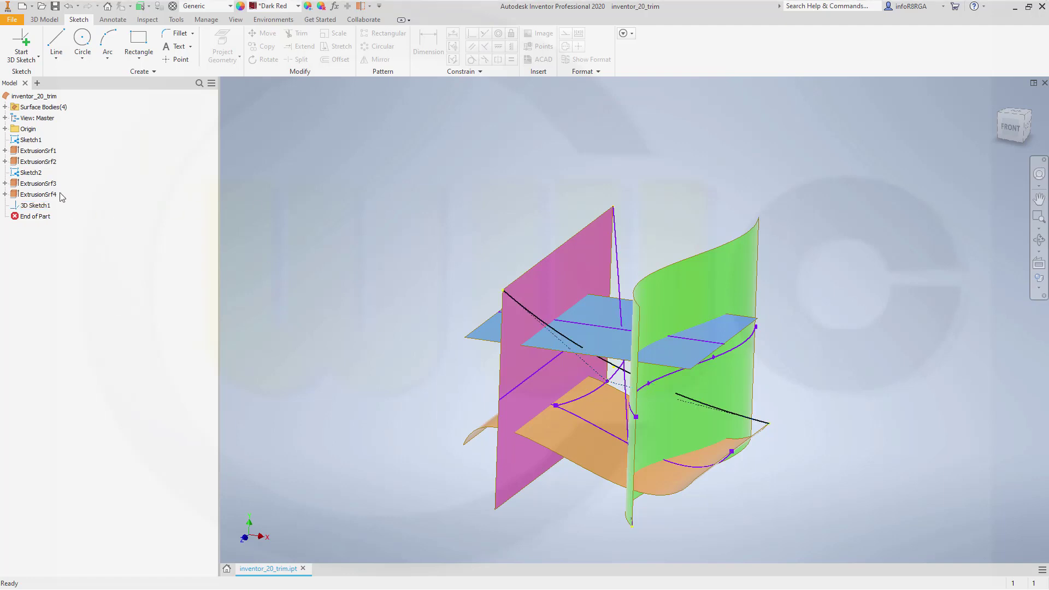
- Hide the four surface bodies Srf1 to Srf4
left_click(6, 107)
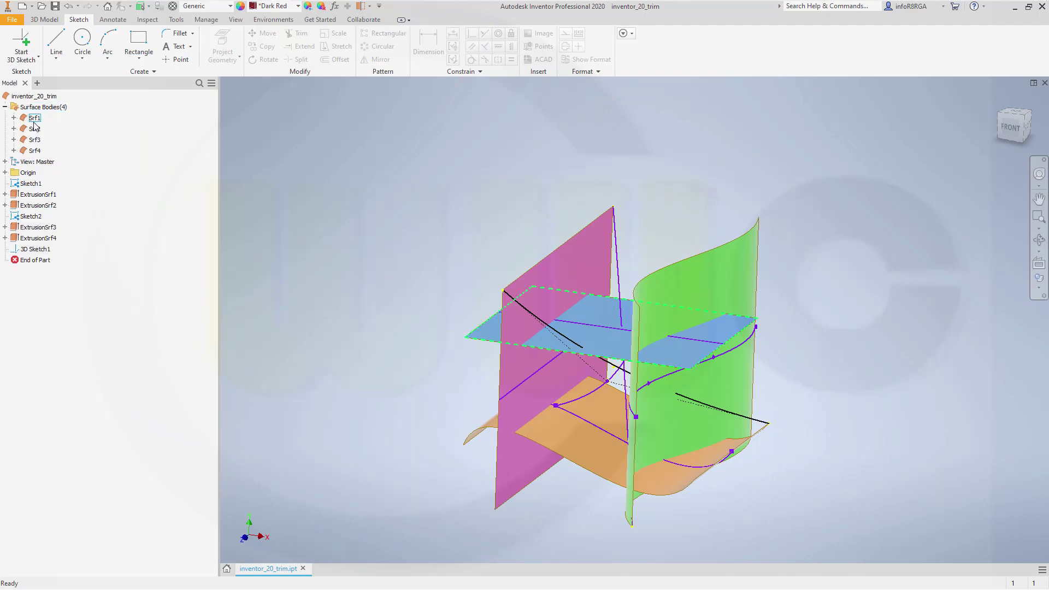
left_click(34, 117)
left_click(37, 150, "shift")
right_click(38, 152)
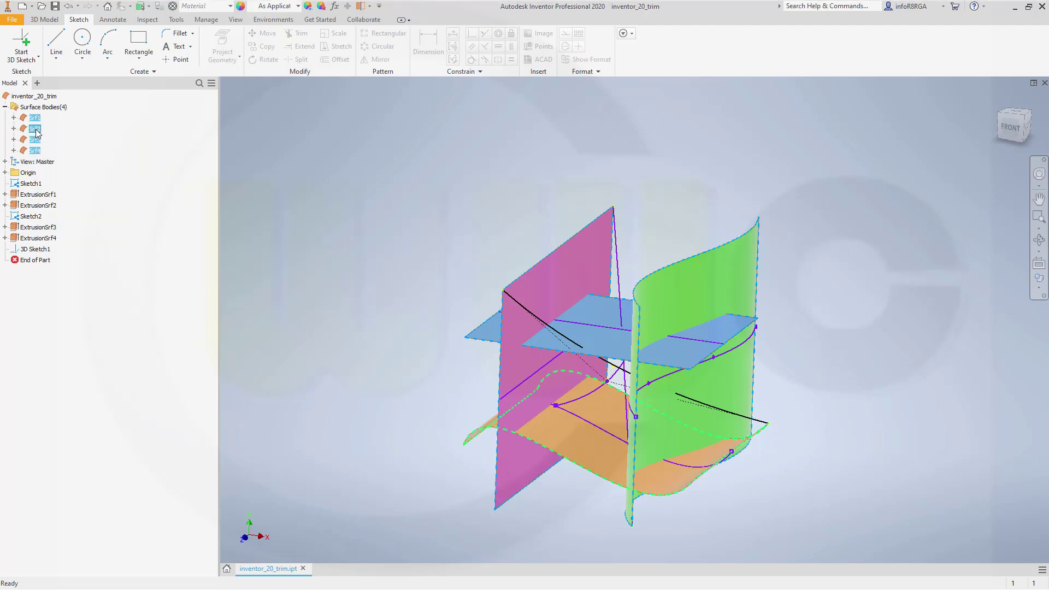
right_click(34, 130)
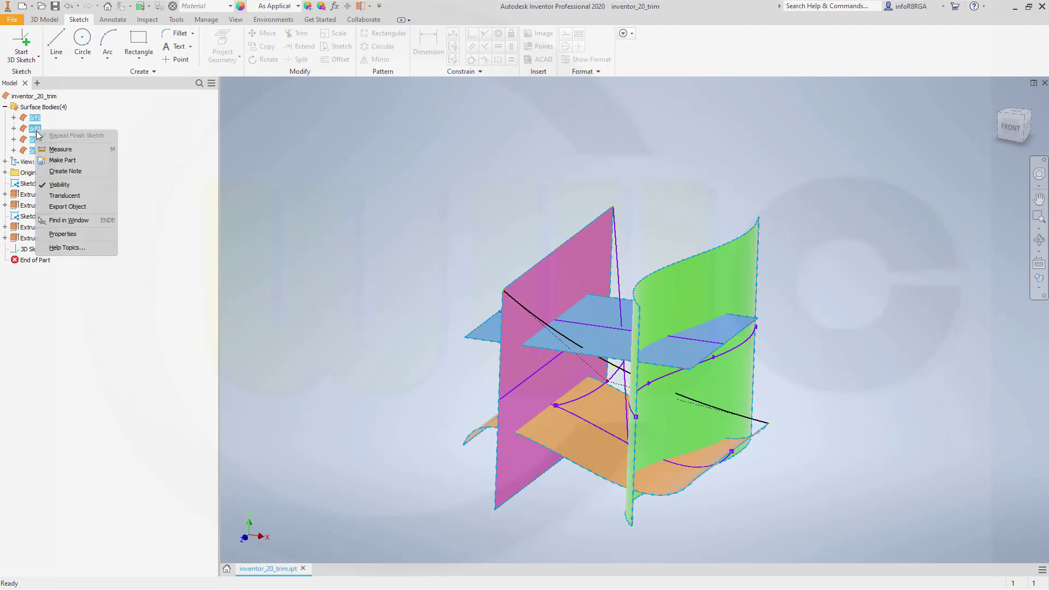
left_click(60, 186)
- Open 3D Sketch1 for editing and centre its curves in view
mouse_move(363, 166)
middle_mouse_down("shift")
mouse_move(416, 223)
mouse_move(439, 207)
mouse_move(410, 187)
mouse_move(325, 206)
middle_mouse_up("shift")
left_click(38, 239)
double_click(33, 250)
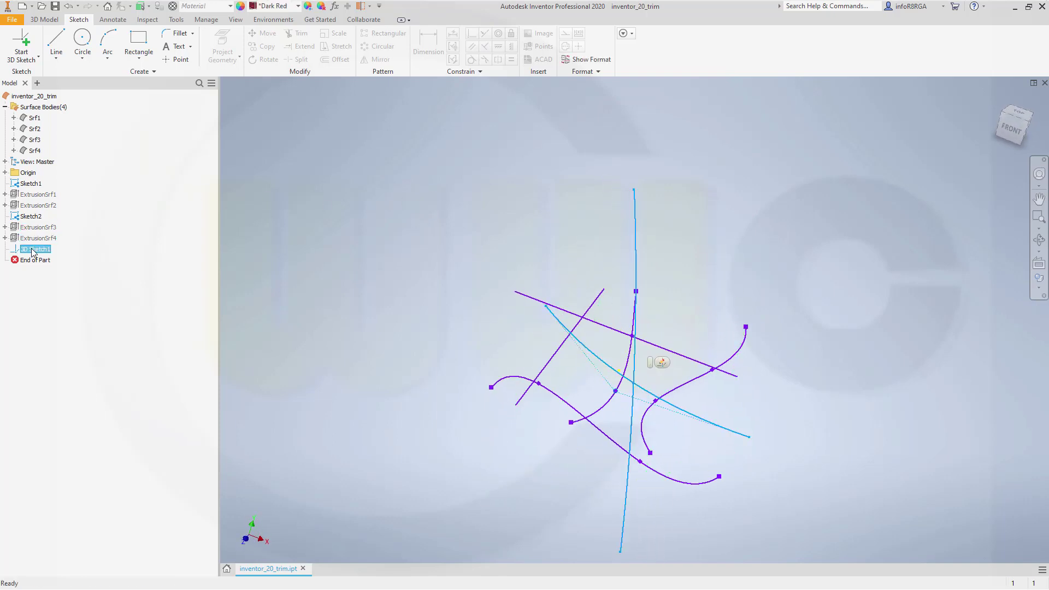
mouse_move(396, 202)
middle_mouse_down()
mouse_move(413, 228)
mouse_move(388, 211)
mouse_move(428, 227)
middle_mouse_up()
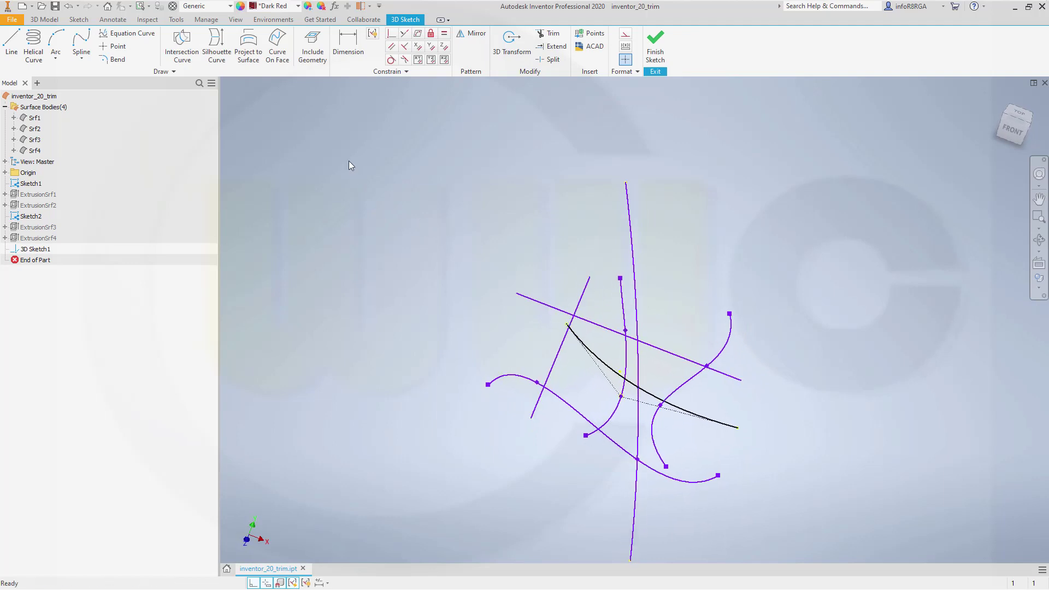
- Trim the upper end of the vertical curve and the left end of the black curve
left_click(548, 34)
mouse_move(790, 268)
middle_mouse_down("shift")
mouse_move(836, 300)
mouse_move(827, 311)
middle_mouse_up("shift")
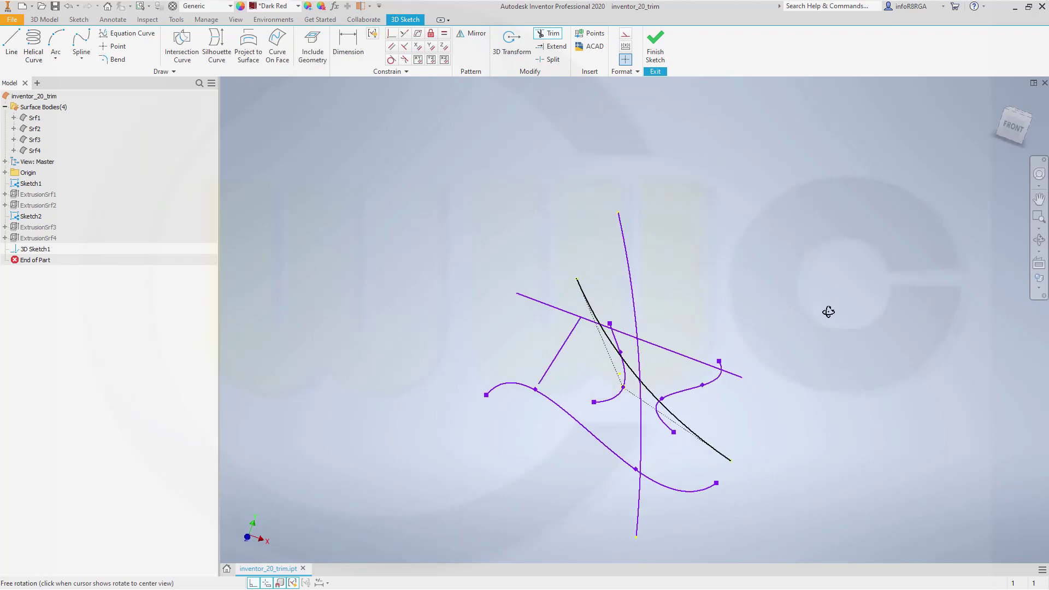
left_click(636, 323)
mouse_move(701, 310)
middle_mouse_down("shift")
mouse_move(724, 319)
mouse_move(693, 339)
mouse_move(690, 327)
middle_mouse_up("shift")
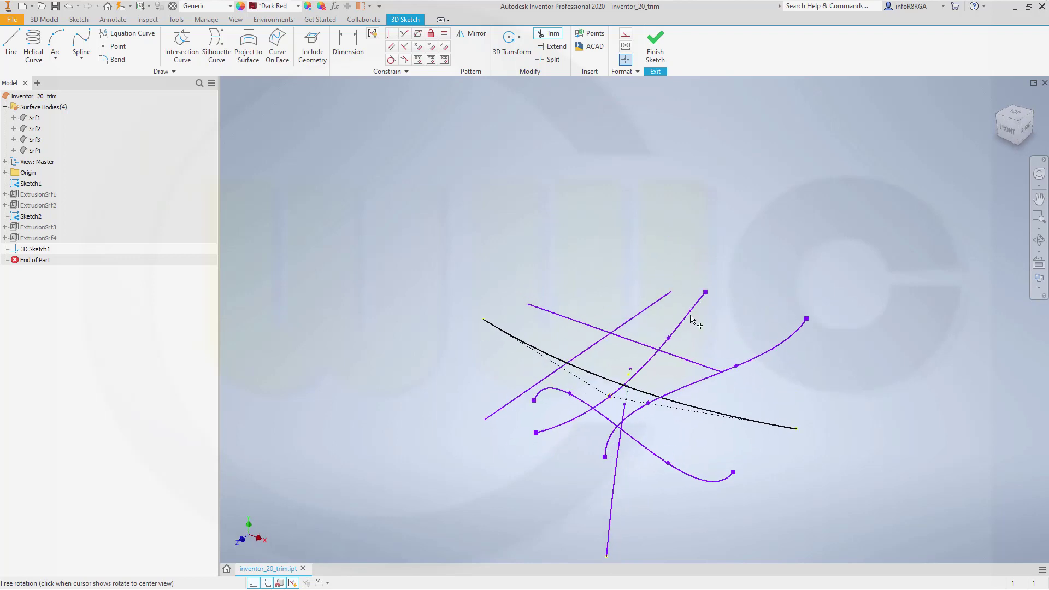
left_click(546, 353)
mouse_move(720, 293)
middle_mouse_down("shift")
mouse_move(840, 421)
mouse_move(901, 433)
mouse_move(908, 386)
mouse_move(865, 337)
mouse_move(808, 332)
mouse_move(706, 191)
middle_mouse_up("shift")
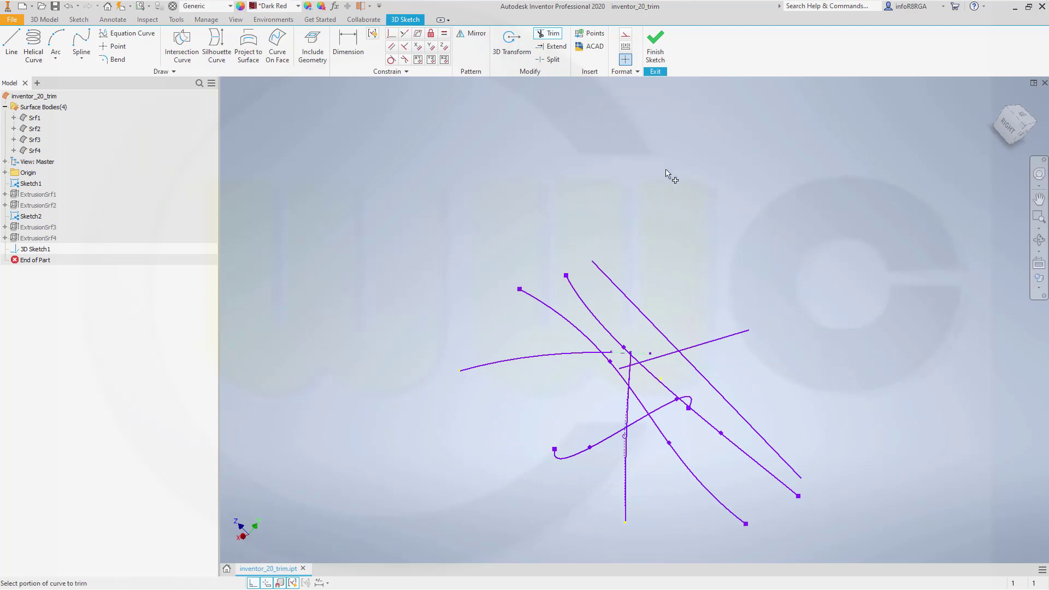
key("Escape")
mouse_move(694, 257)
middle_mouse_down("shift")
mouse_move(683, 312)
mouse_move(644, 309)
mouse_move(629, 229)
mouse_move(739, 316)
mouse_move(707, 312)
mouse_move(688, 252)
mouse_move(595, 210)
mouse_move(642, 254)
middle_mouse_up("shift")
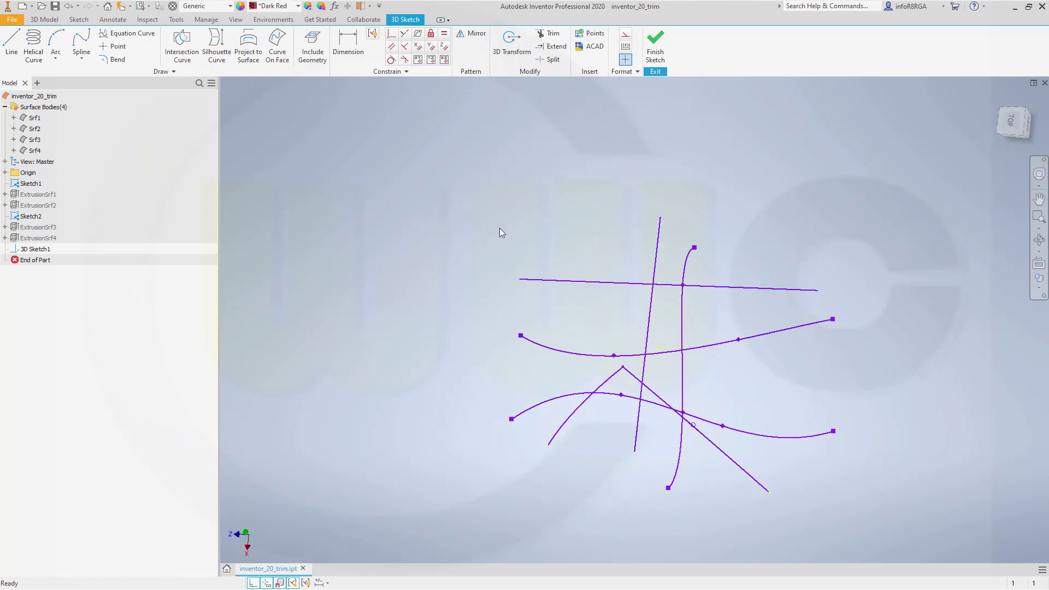
mouse_move(568, 276)
middle_mouse_down("shift")
mouse_move(672, 257)
mouse_move(695, 262)
mouse_move(695, 276)
middle_mouse_up("shift")
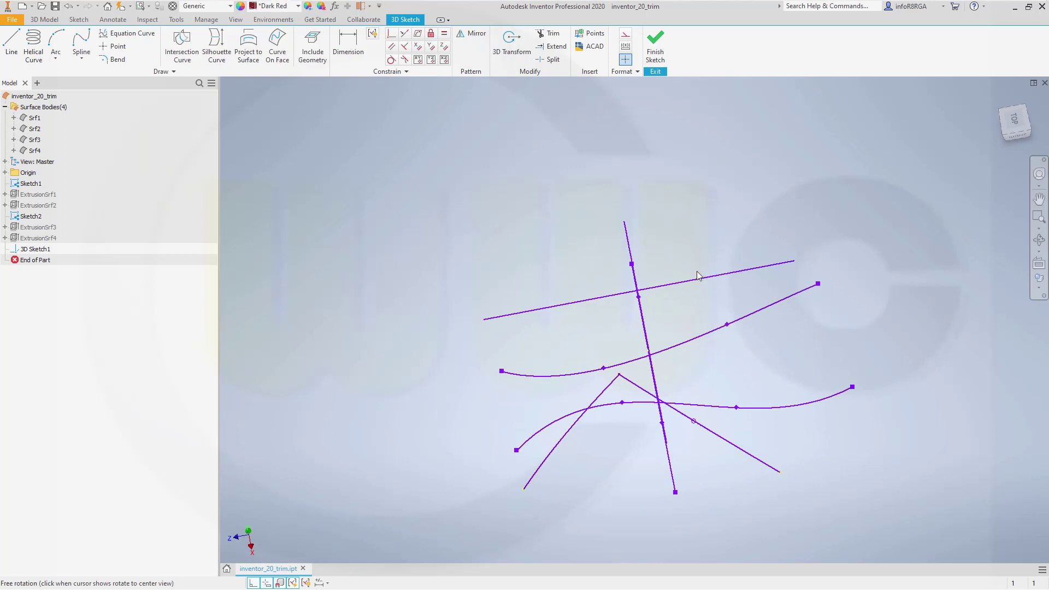
- Finish 3D Sketch1 and make surface bodies Srf1 to Srf4 visible again
left_click(657, 54)
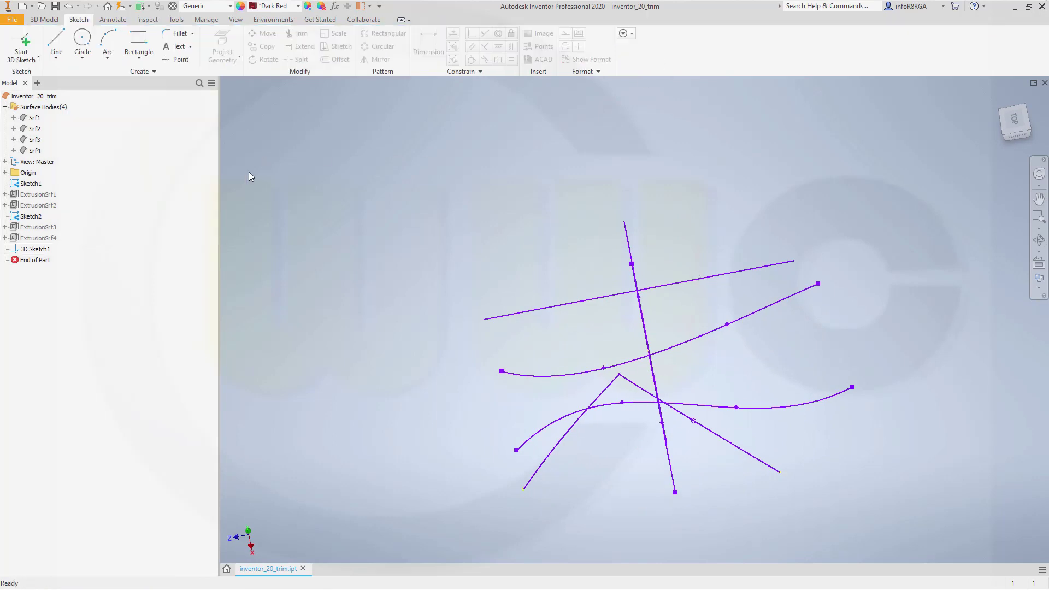
middle_click_drag(442, 199, 493, 234, "shift")
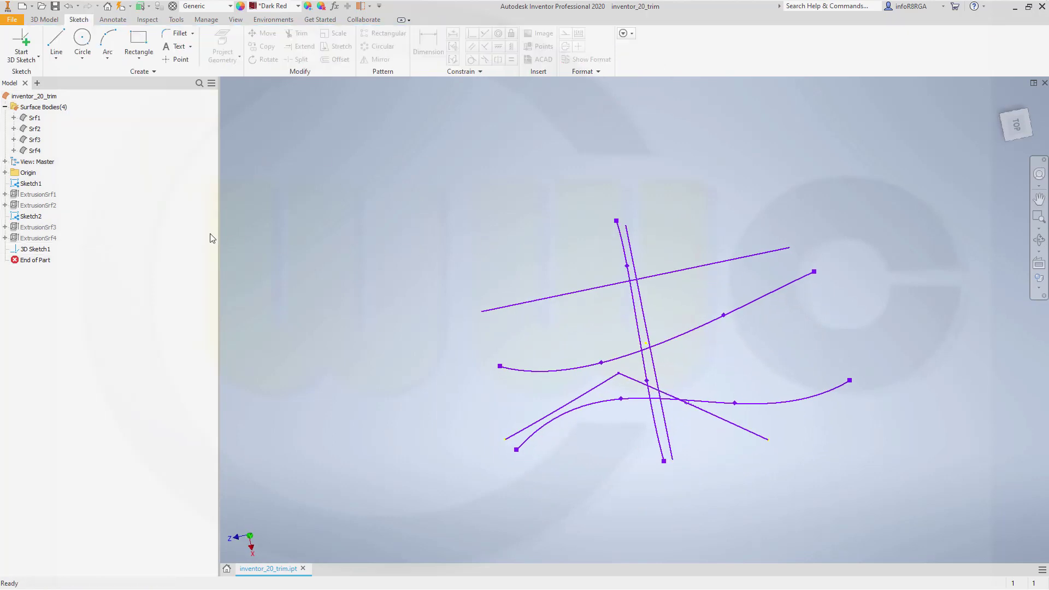
left_click(33, 119)
left_click(35, 150, "shift")
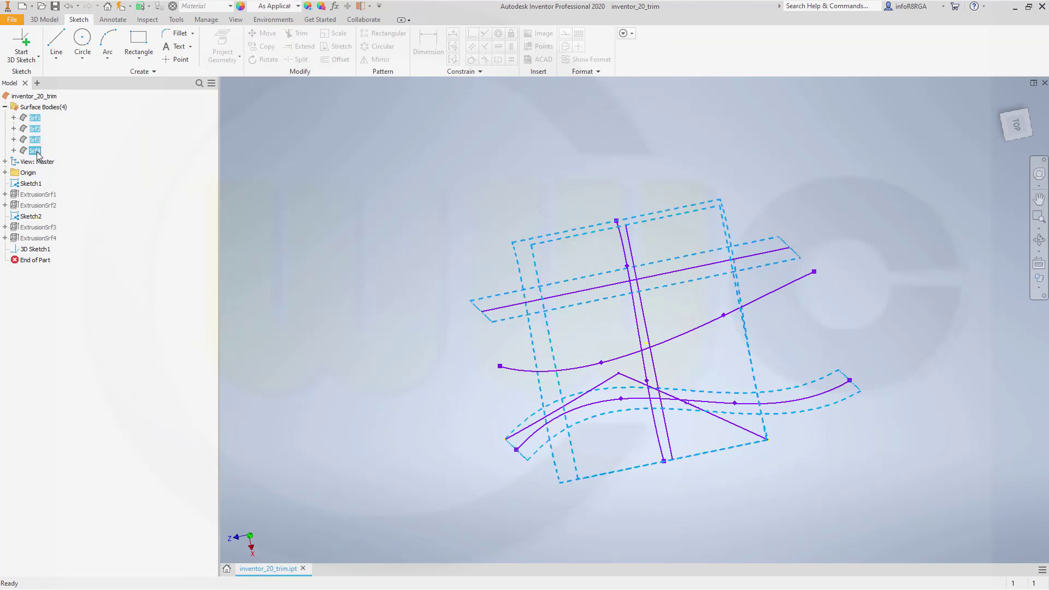
right_click(36, 152)
right_click(34, 153)
left_click(55, 207)
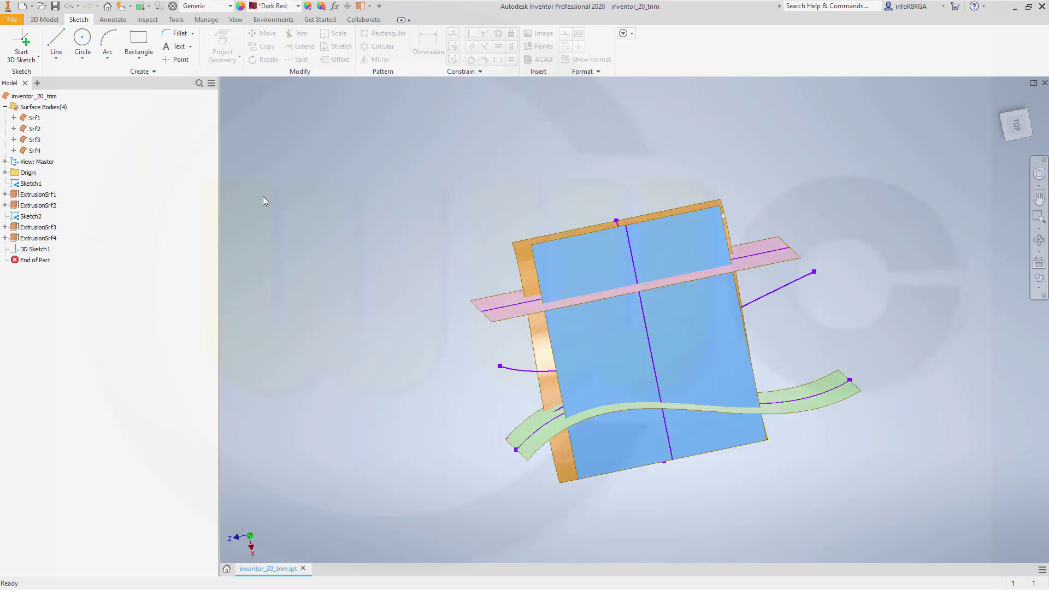
middle_click_drag(263, 196, 496, 204, "shift")
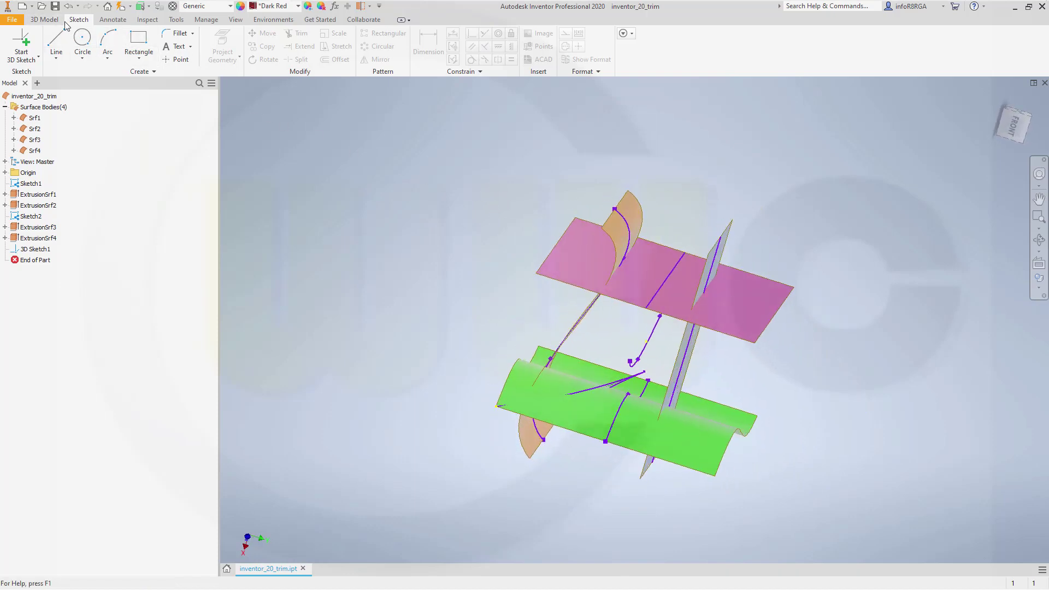
- Trim off the blue surface's upper part using the 3D sketch curve as cutting tool
left_click(45, 20)
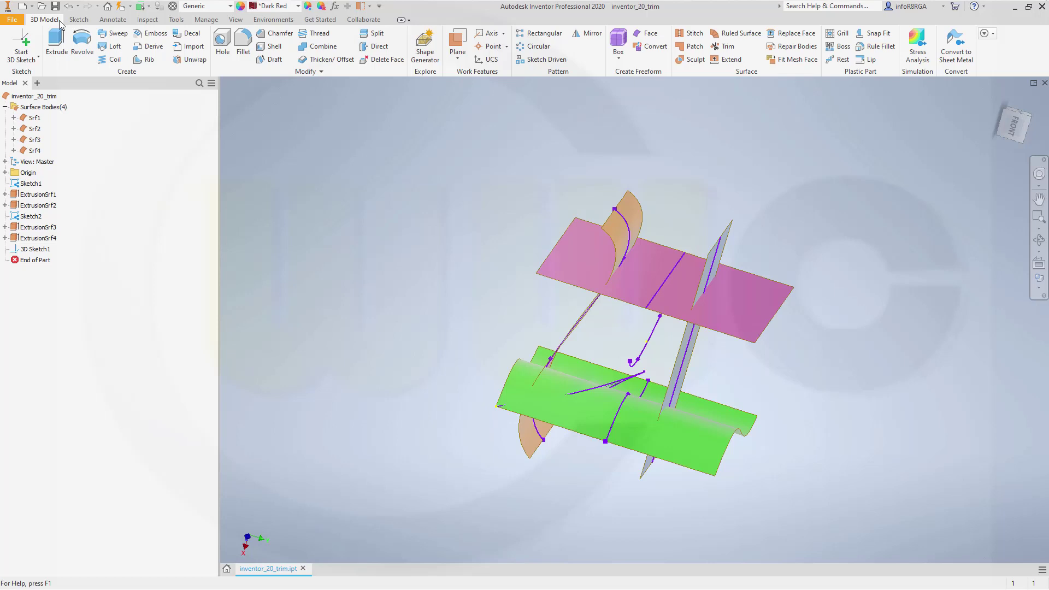
left_click(722, 45)
middle_click_drag(710, 300, 931, 385, "shift")
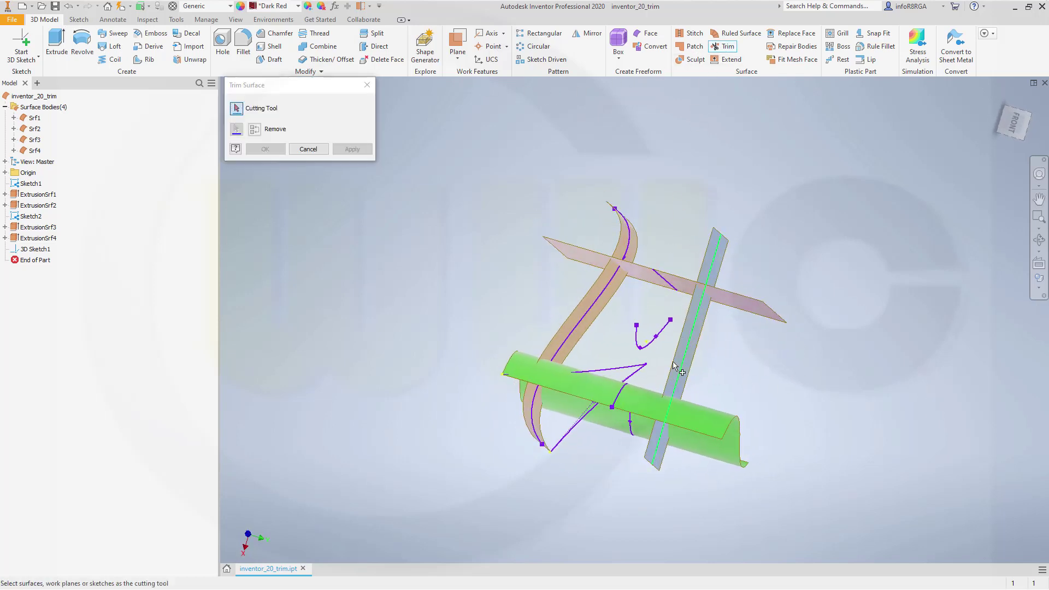
left_click(638, 341)
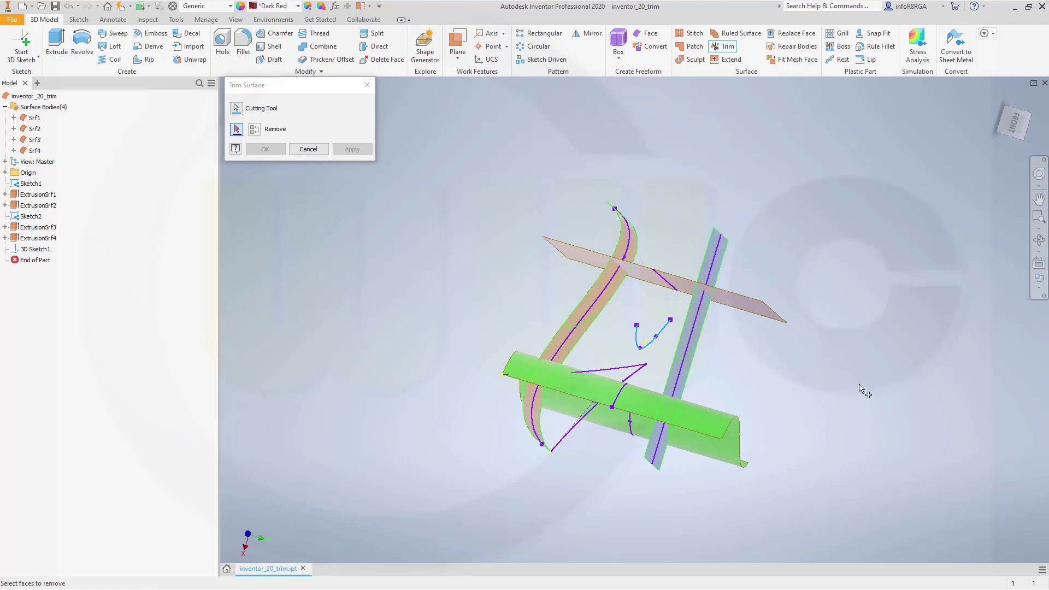
middle_click_drag(864, 392, 840, 379, "shift")
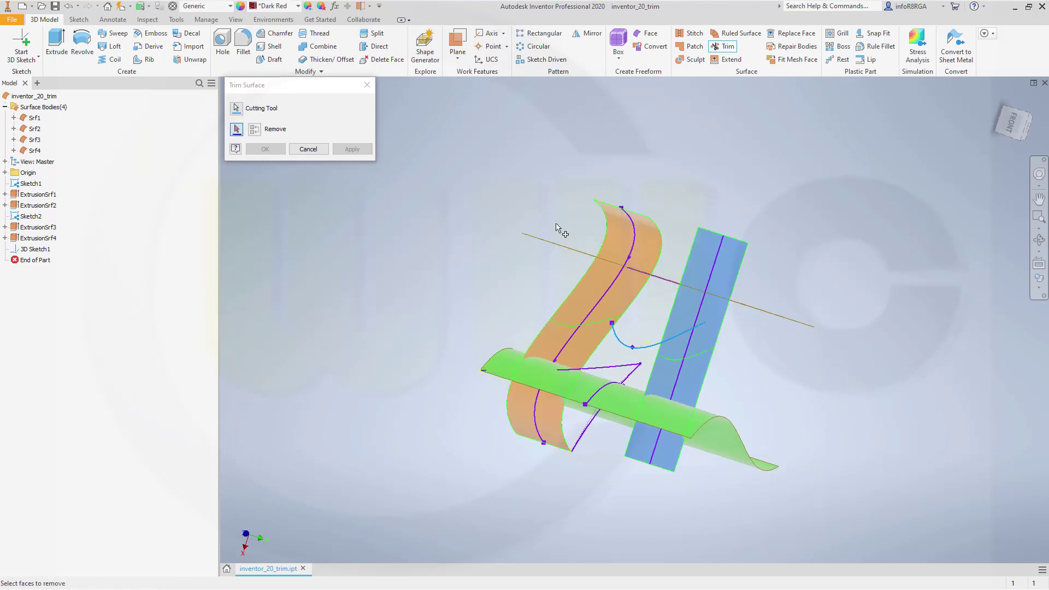
left_click(681, 323)
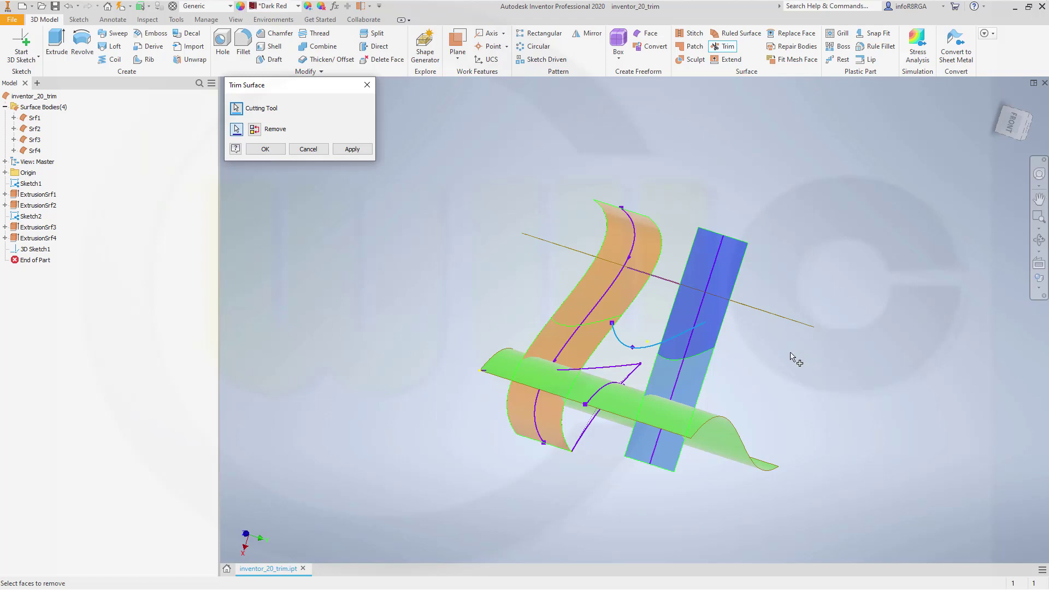
left_click(265, 149)
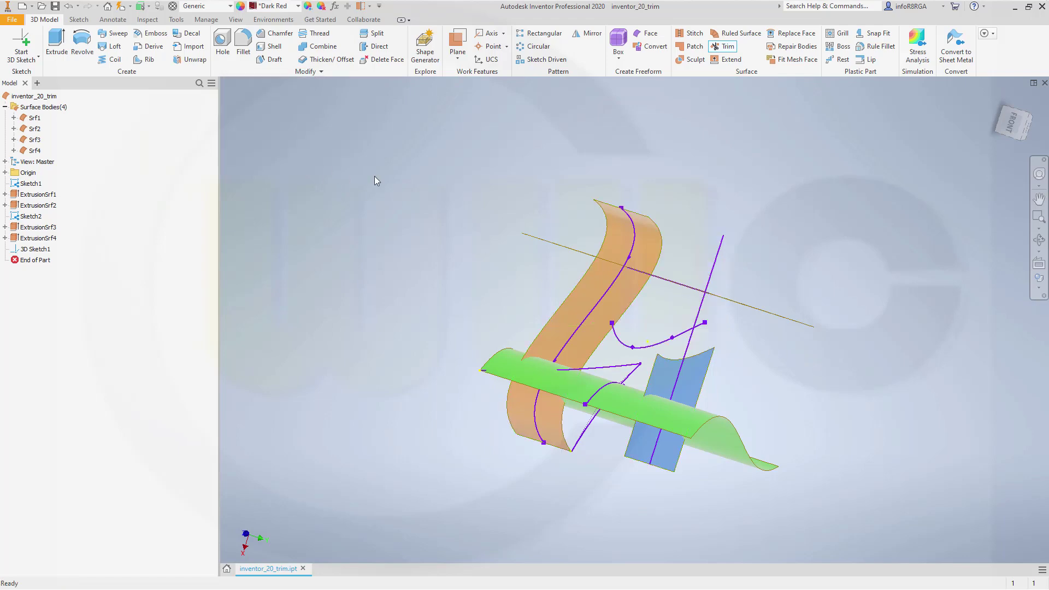
middle_click_drag(473, 193, 459, 210, "shift")
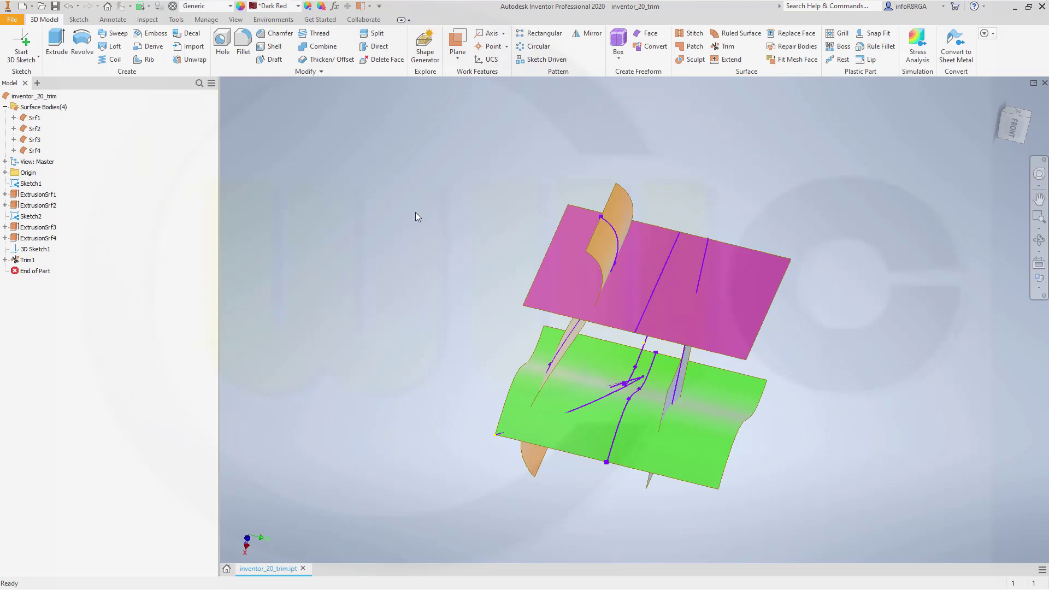
middle_click_drag(442, 224, 496, 244, "shift")
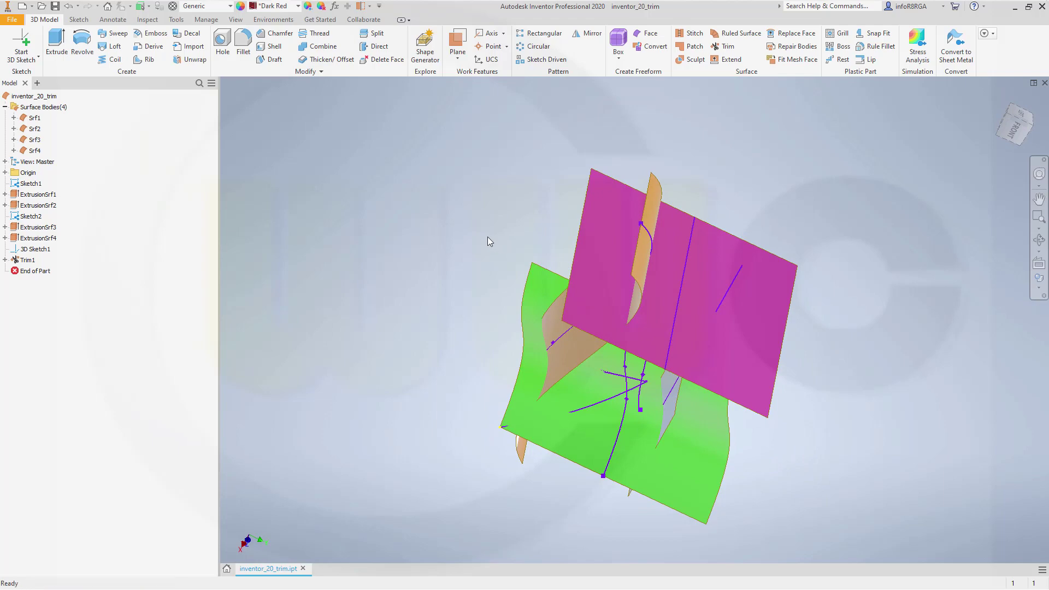